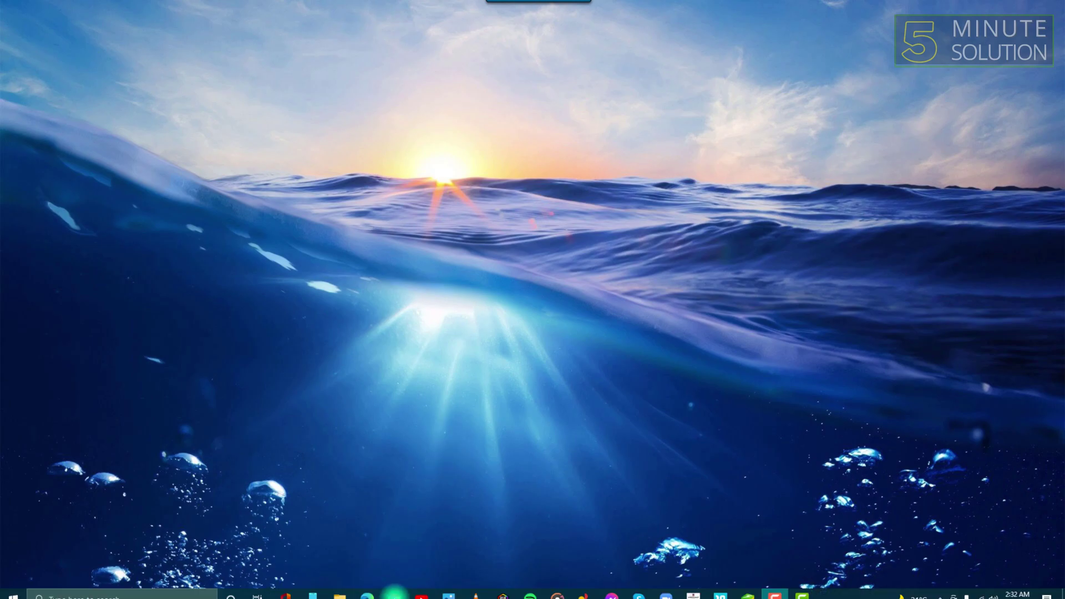
- Bring the Google Drive window forward and dismiss the '1 upload complete' notice
left_click(395, 588)
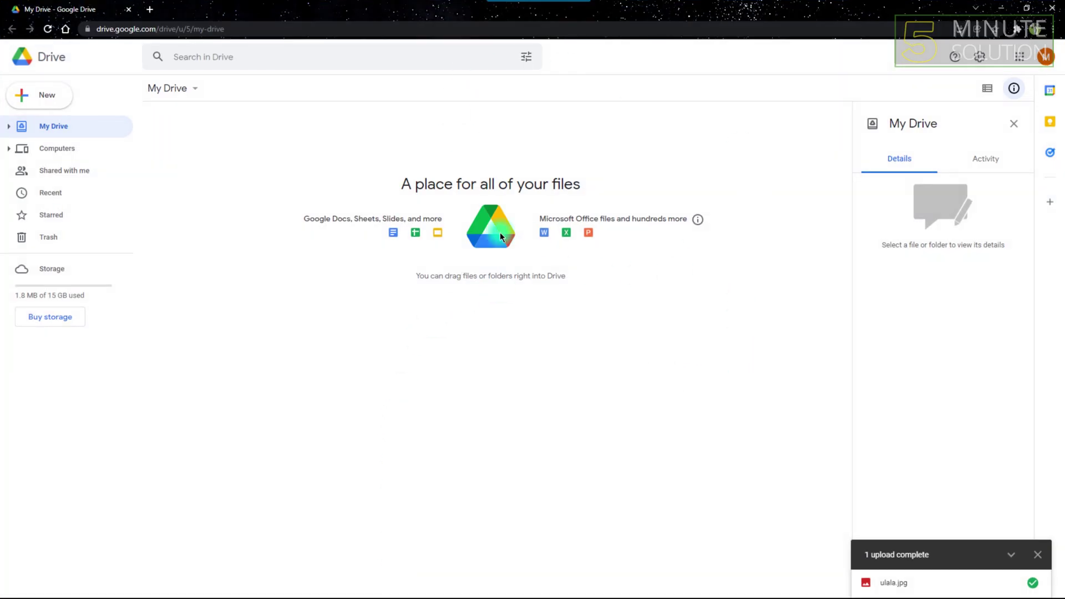
left_click(1037, 555)
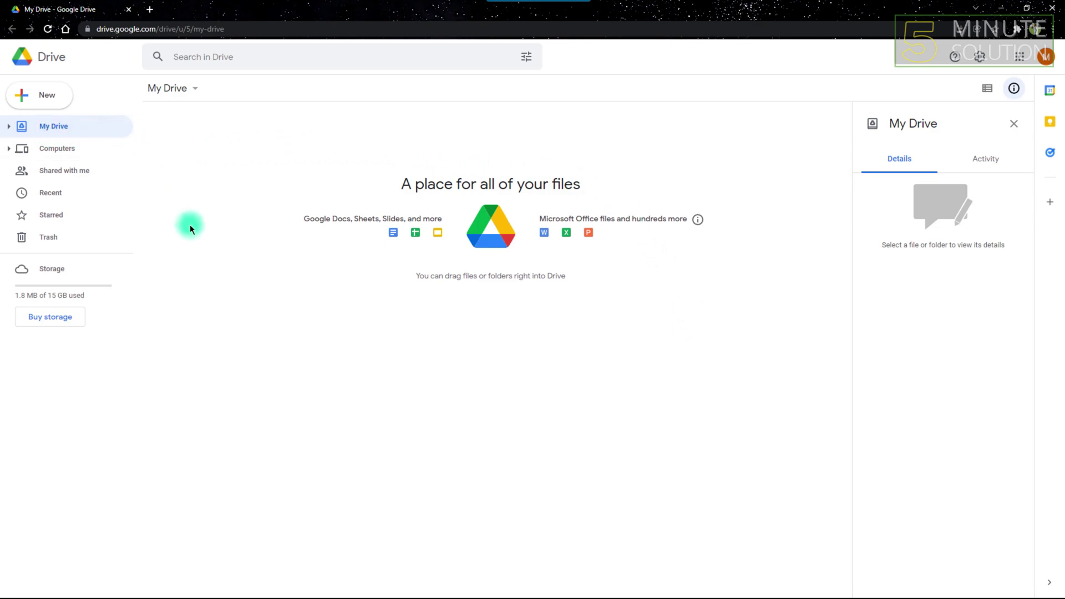
- Restore ulala.jpg from the Trash via its right-click menu
left_click(76, 239)
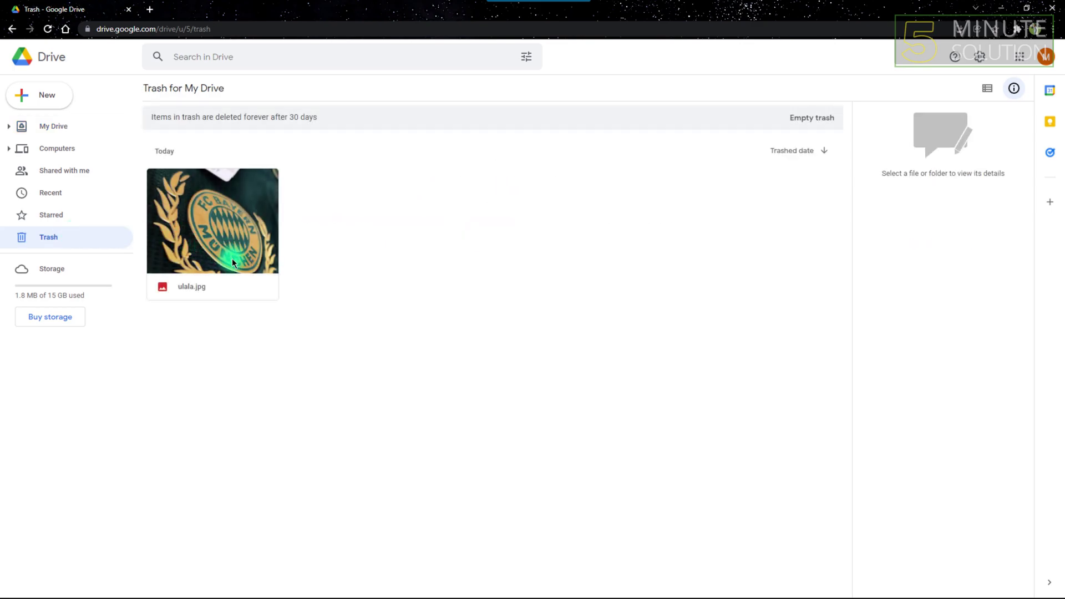
right_click(247, 220)
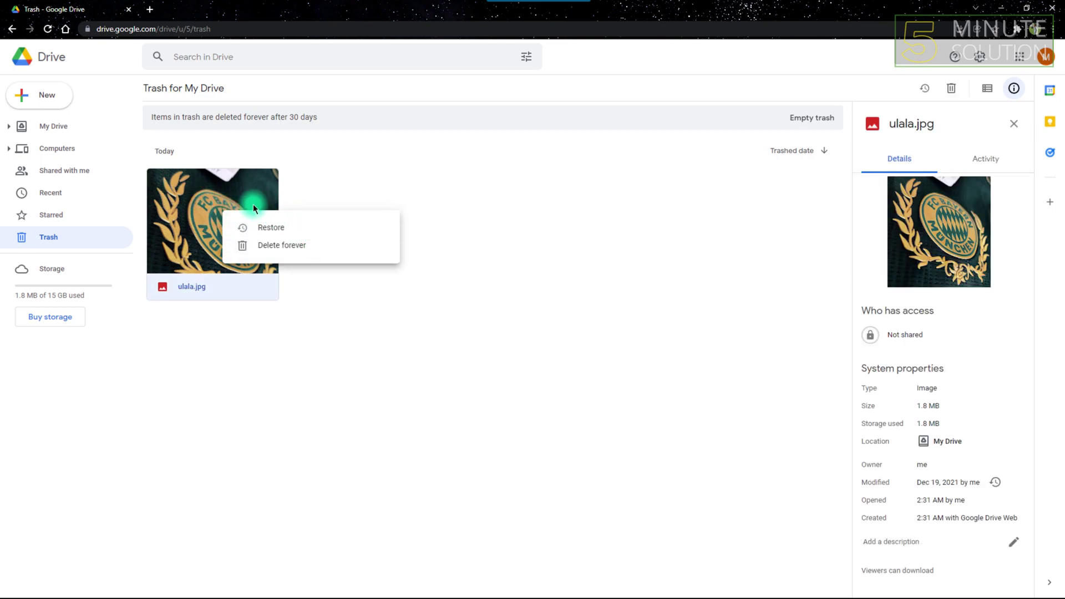
left_click(299, 226)
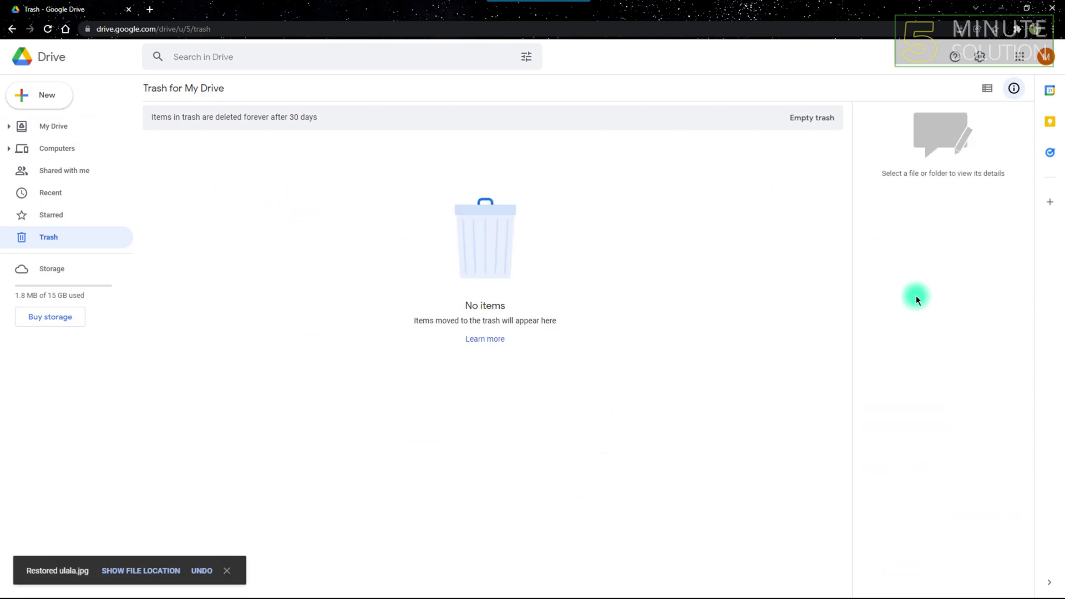
- Switch to My Drive to confirm the restored ulala.jpg is listed
left_click(48, 125)
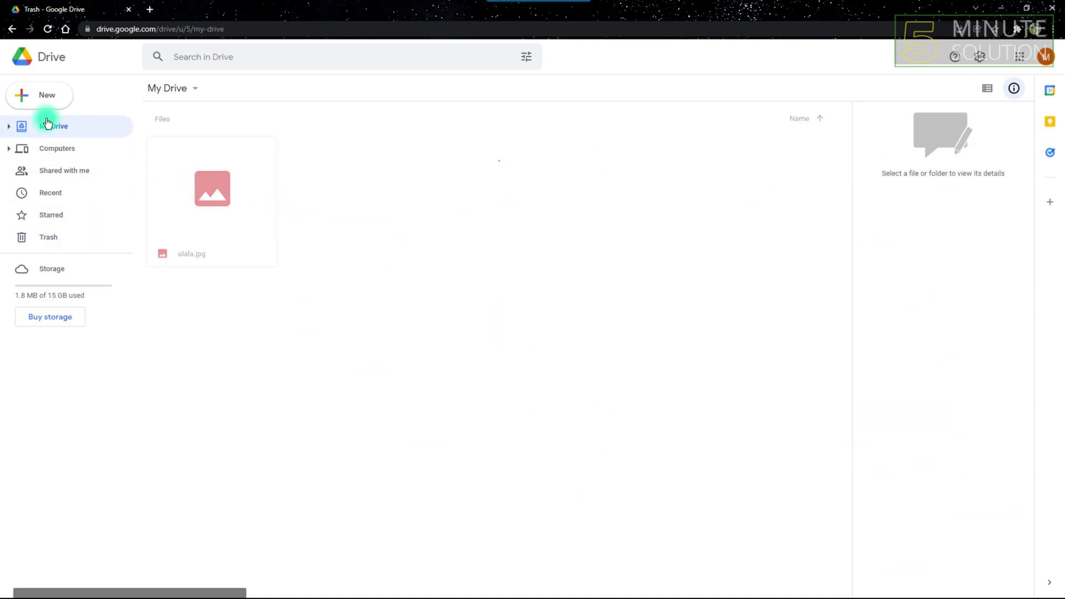